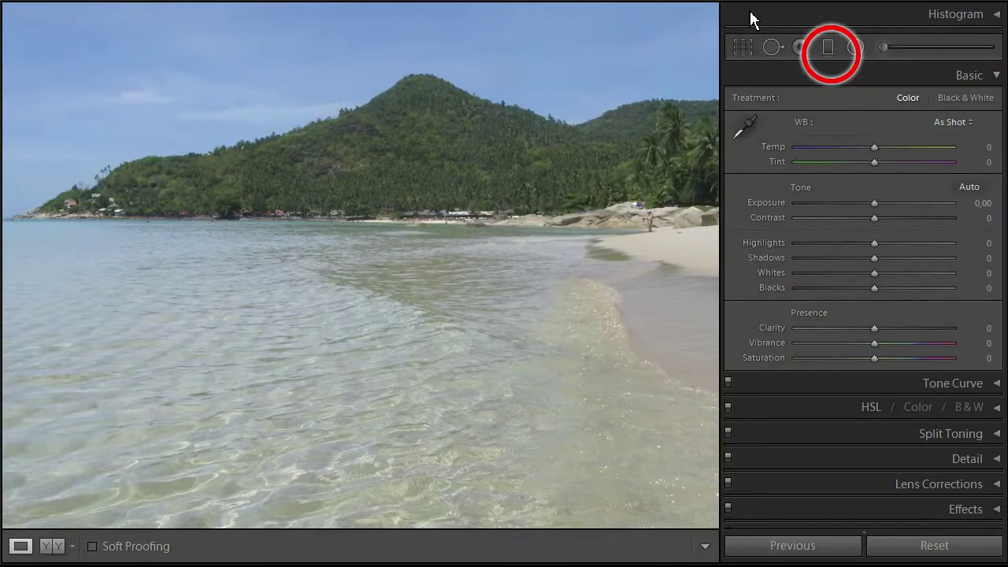
Step: Darken the sky with a horizontal graduated filter at exposure −1.73, then compare before and after
click(829, 49)
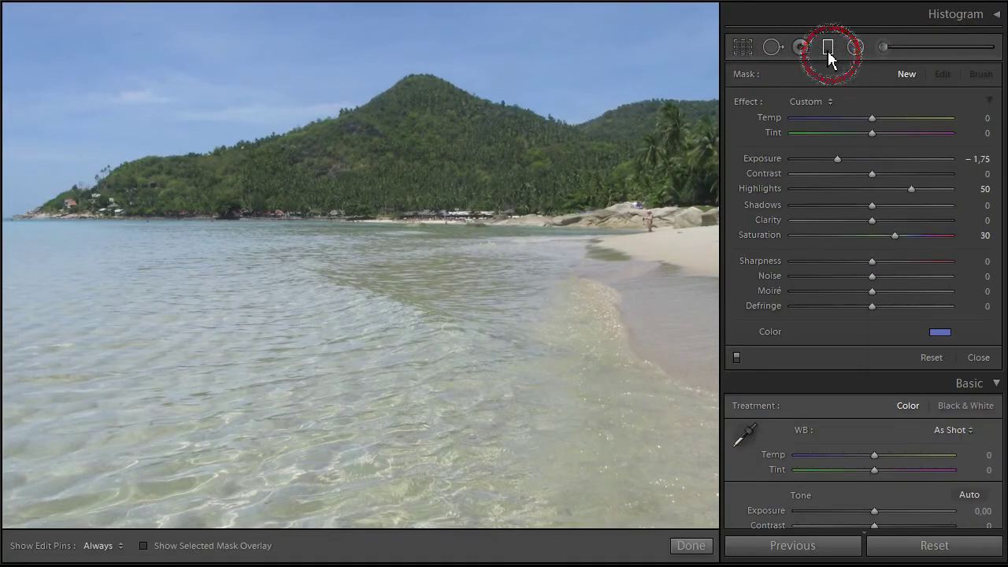
key(shift)
drag(428, 26, 424, 228)
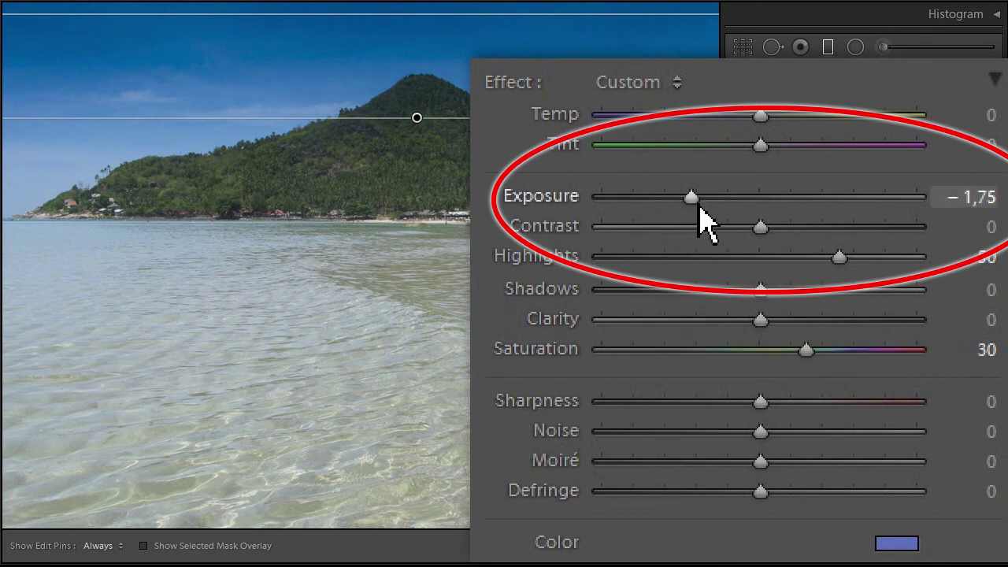
mouse_move(700, 206)
mouse_down()
mouse_move(819, 221)
mouse_move(702, 225)
mouse_move(631, 213)
mouse_move(700, 210)
mouse_up()
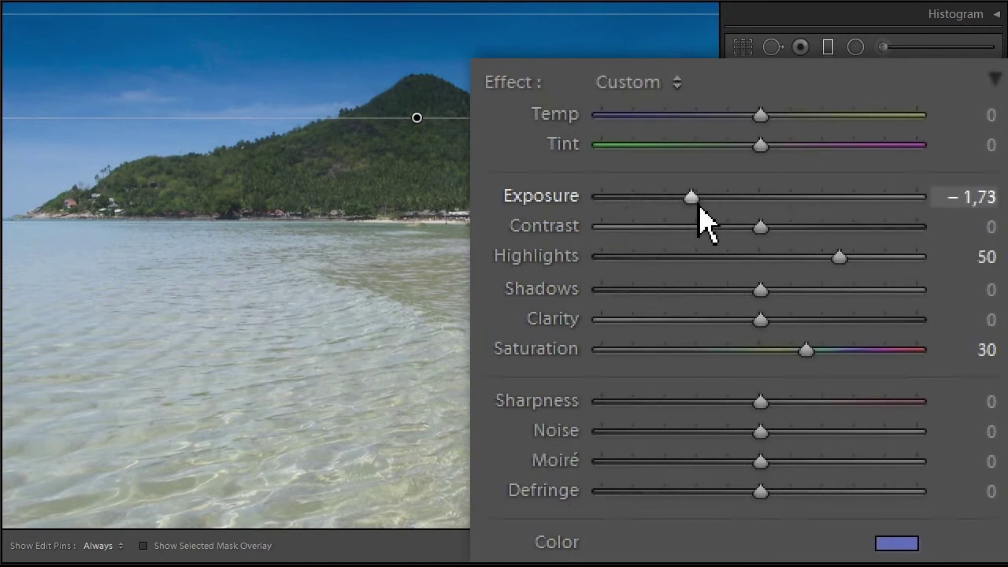
key(y)
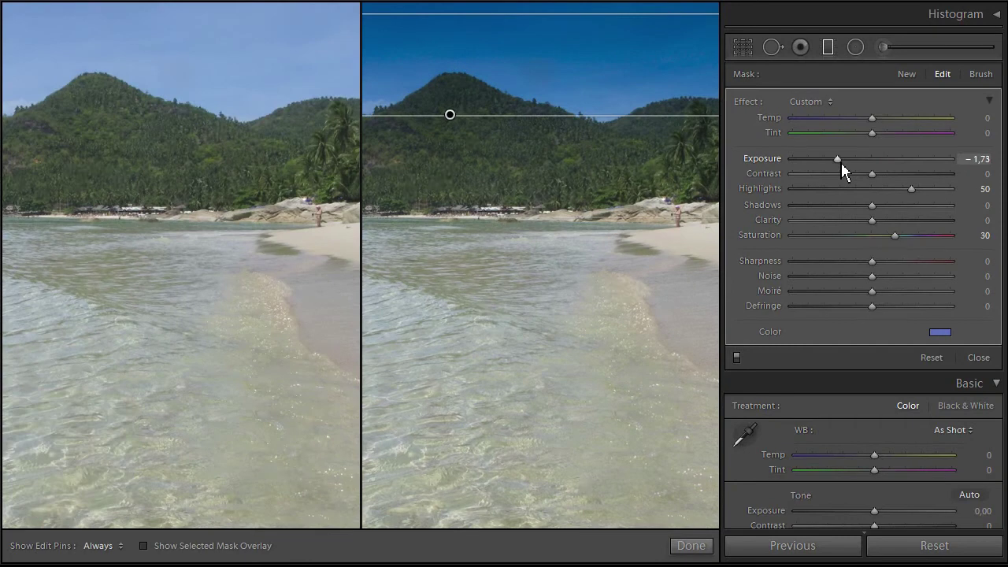
key(y)
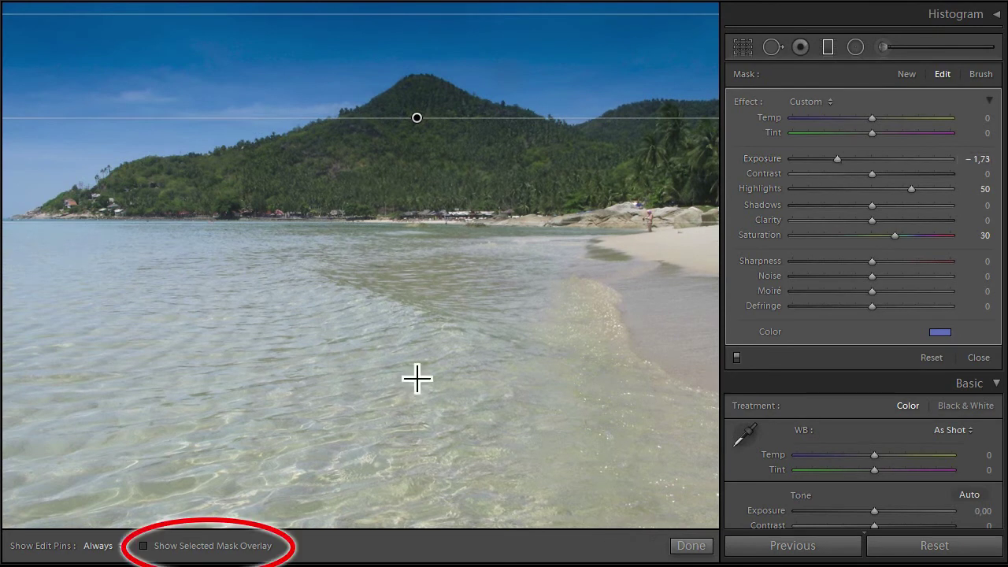
Step: Preview the sky filter's mask coverage, hide the overlay, and switch to brush refinement
click(143, 546)
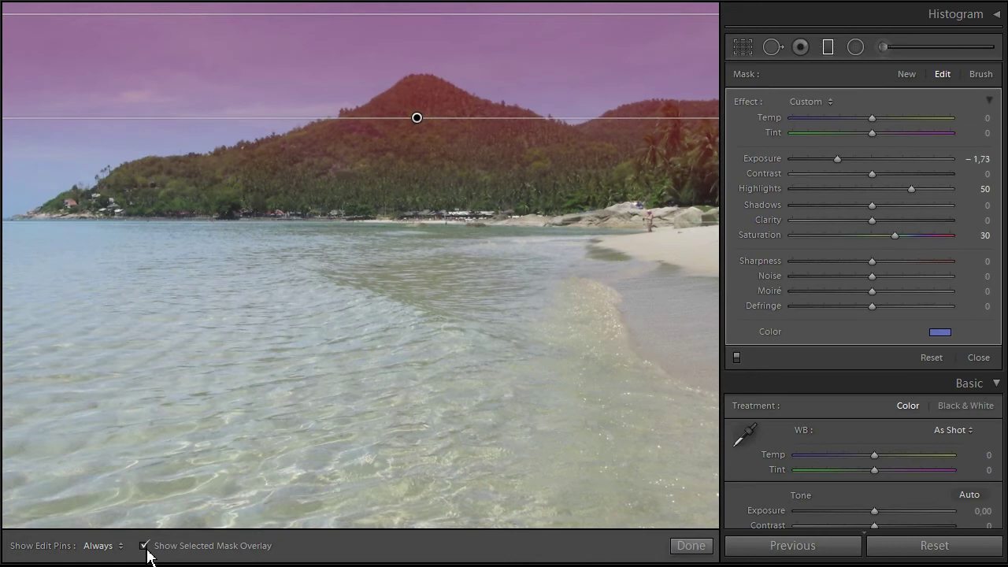
click(144, 546)
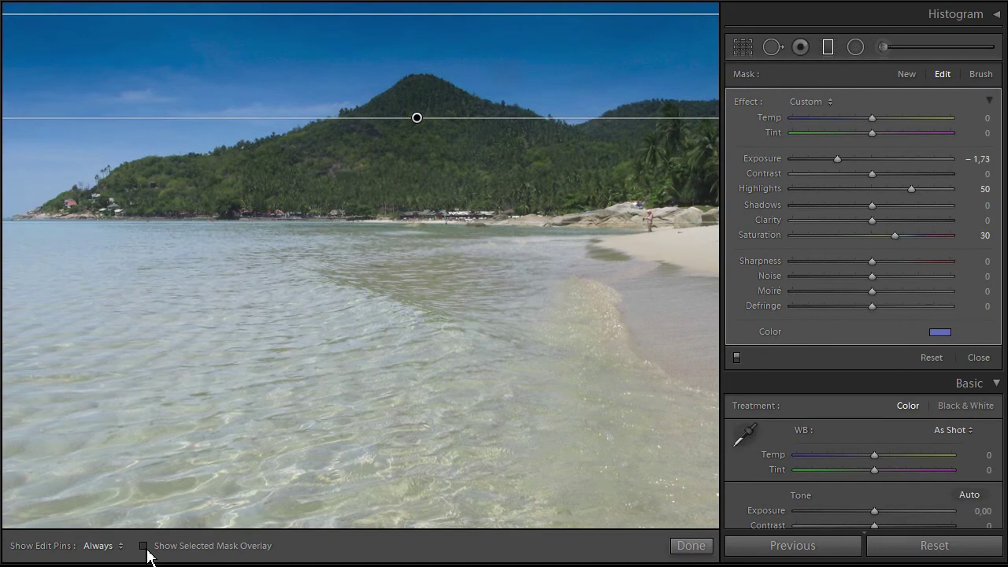
click(980, 81)
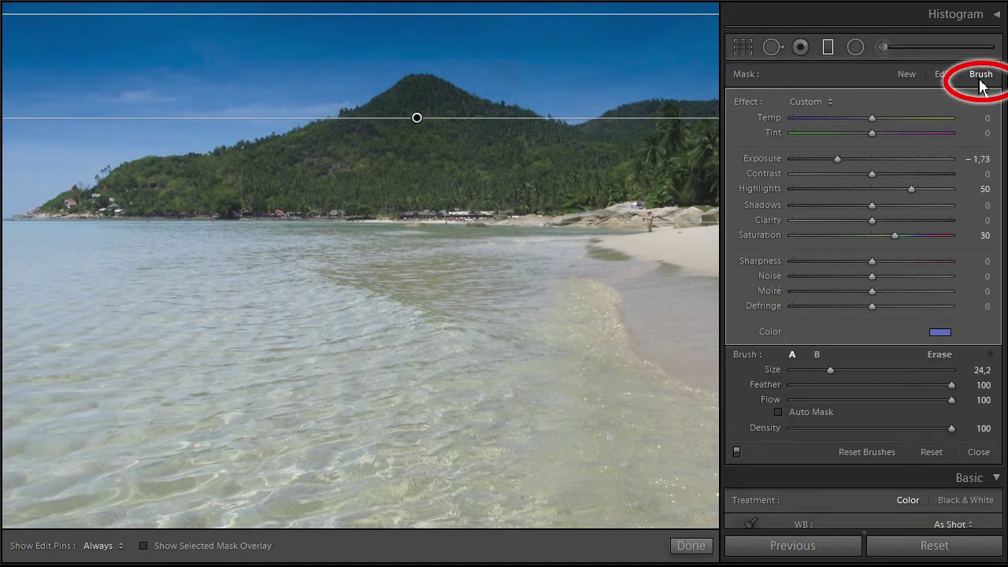
Step: Erase the sky filter from the mountain peak with a size 9.6, Auto Mask erase brush
click(905, 367)
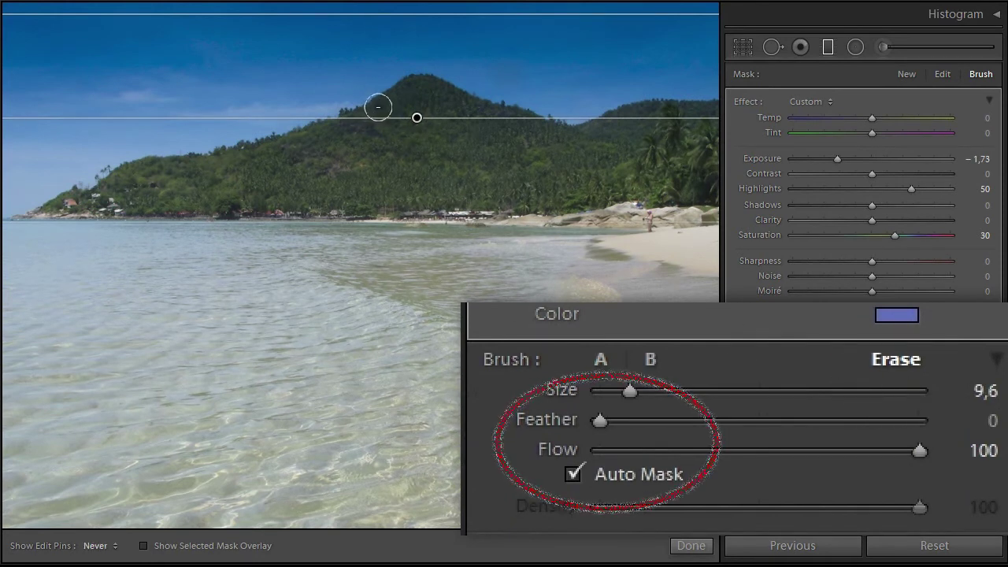
key(h)
mouse_move(399, 92)
mouse_down()
mouse_move(428, 83)
mouse_move(501, 113)
mouse_move(323, 122)
mouse_move(367, 113)
mouse_move(527, 122)
mouse_move(371, 127)
mouse_up()
key(h)
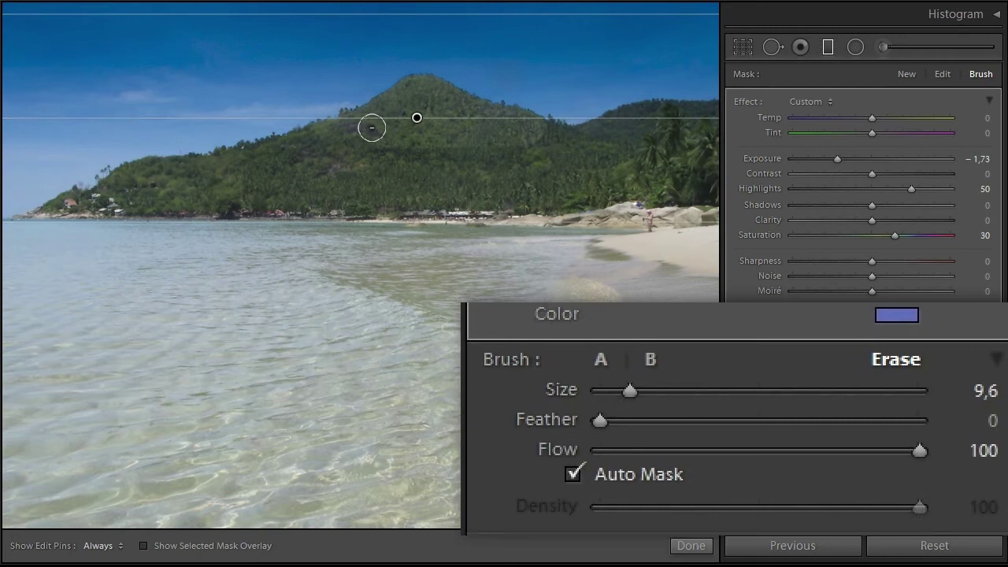
Step: Erase the sky filter from the left, central and right hills with the mask tint showing
click(143, 546)
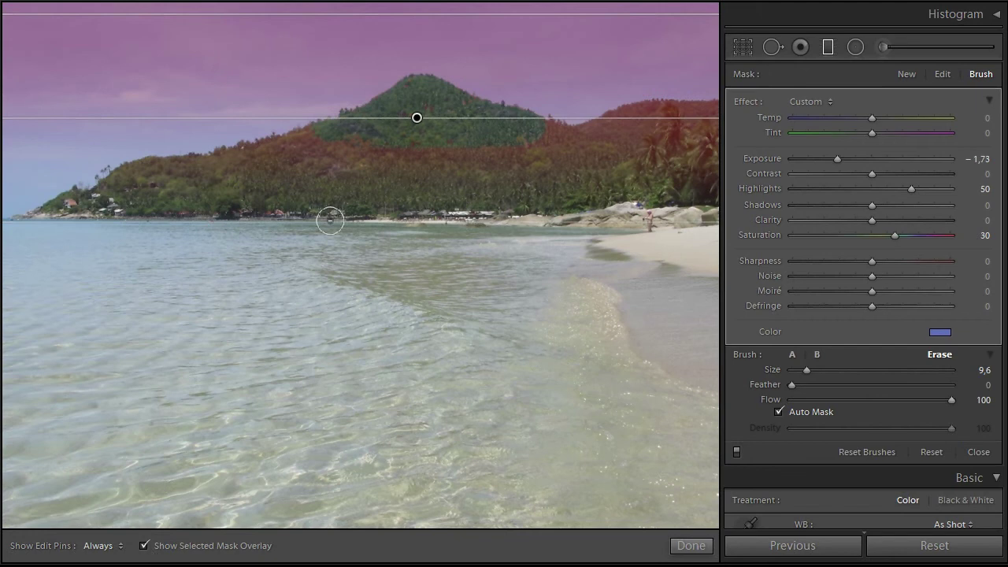
key(h)
drag(253, 149, 118, 176)
mouse_move(410, 149)
mouse_down()
mouse_move(450, 157)
mouse_move(639, 107)
mouse_move(707, 109)
mouse_move(707, 162)
mouse_move(648, 134)
mouse_move(670, 168)
mouse_move(622, 135)
mouse_move(625, 155)
mouse_move(527, 166)
mouse_move(544, 157)
mouse_move(576, 181)
mouse_up()
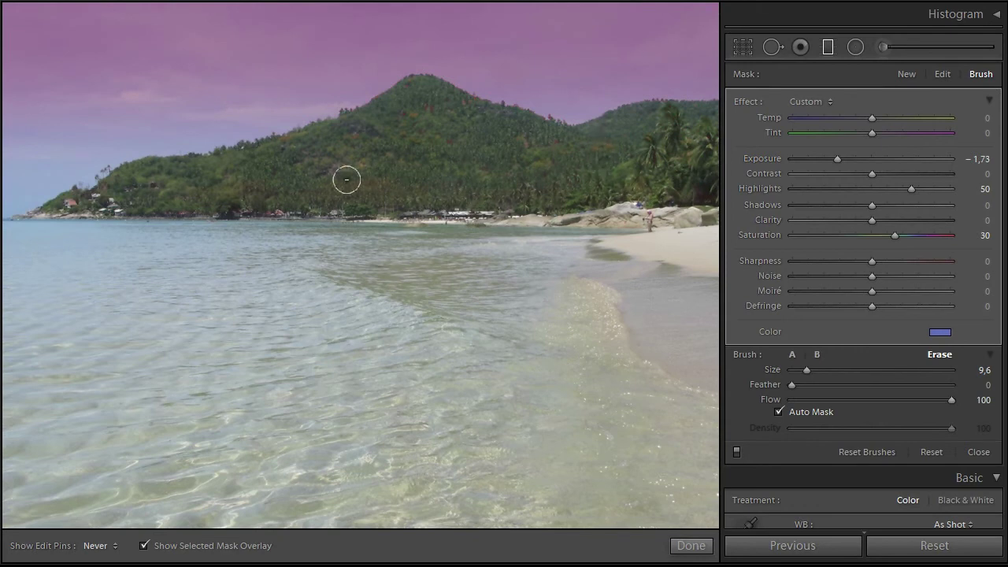
key(h)
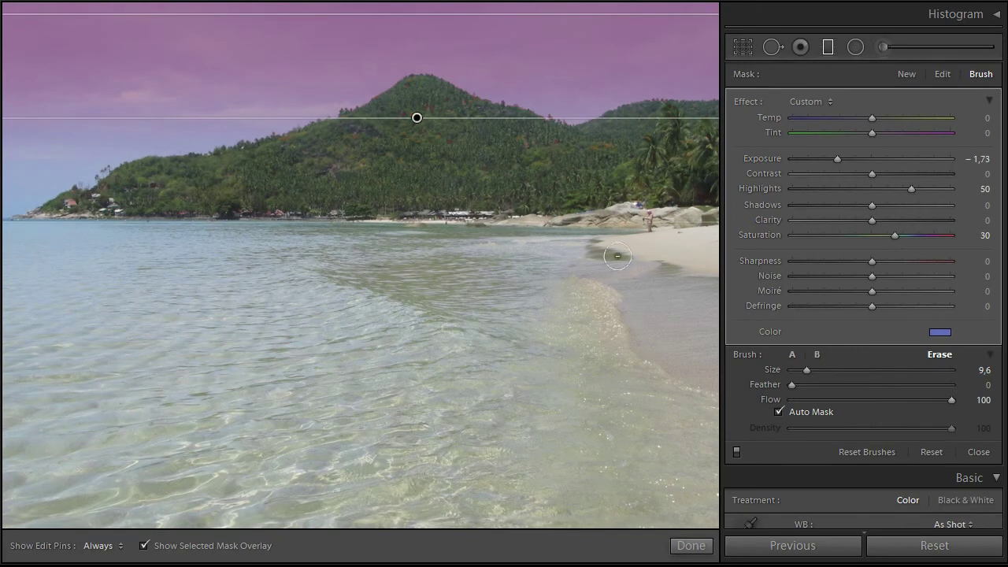
Step: Turn off Auto Mask for the eraser and keep the filter's guide lines visible
click(779, 412)
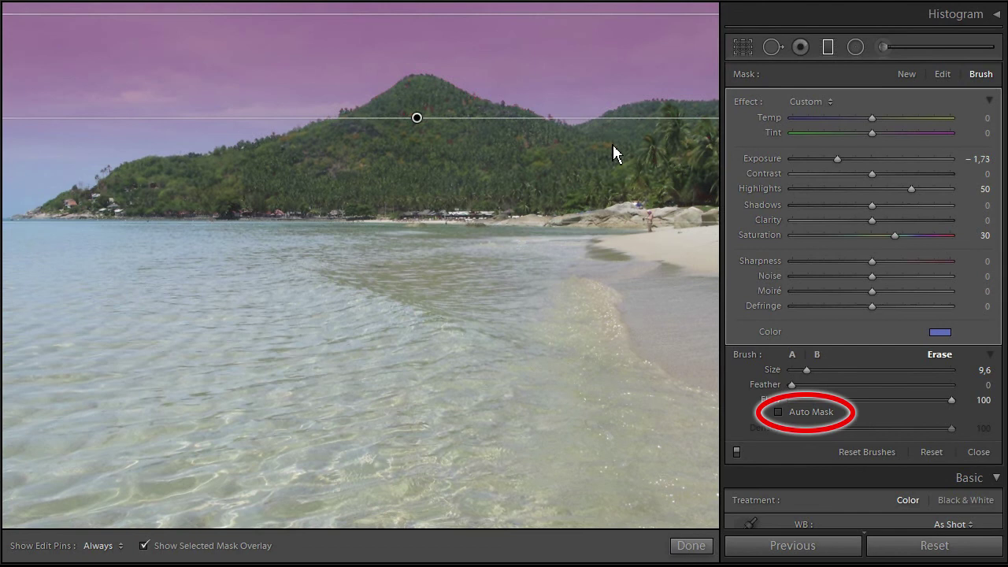
key(h)
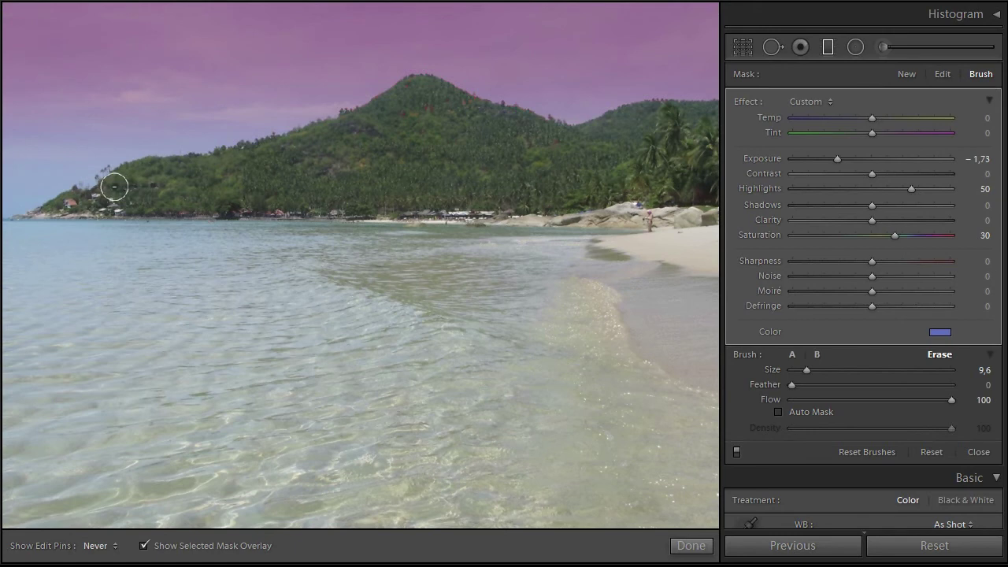
key(h)
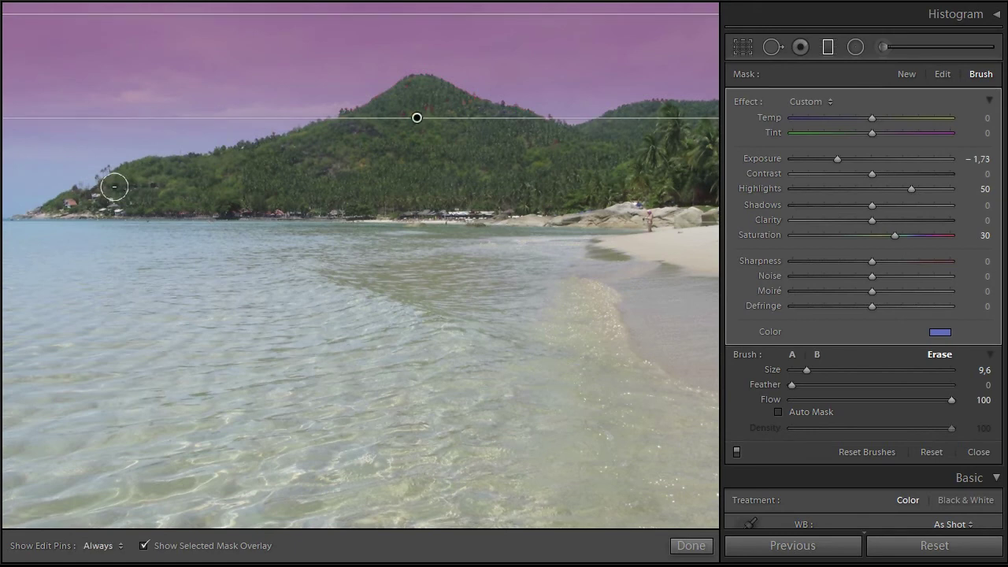
key(h)
Step: Cycle the mask overlay colour, then toggle the overlay on and off to check the sky
key(shift+o)
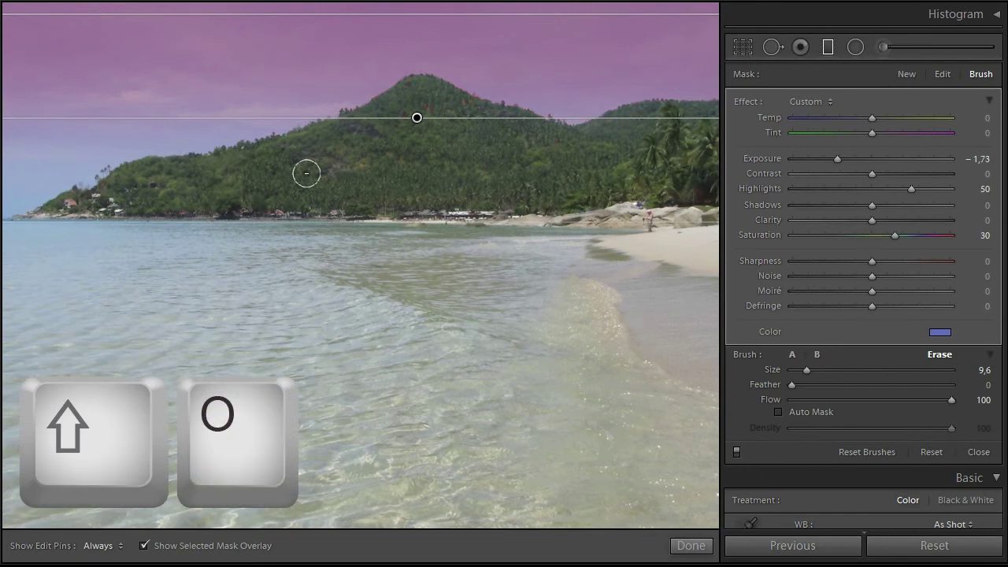
key(shift+o)
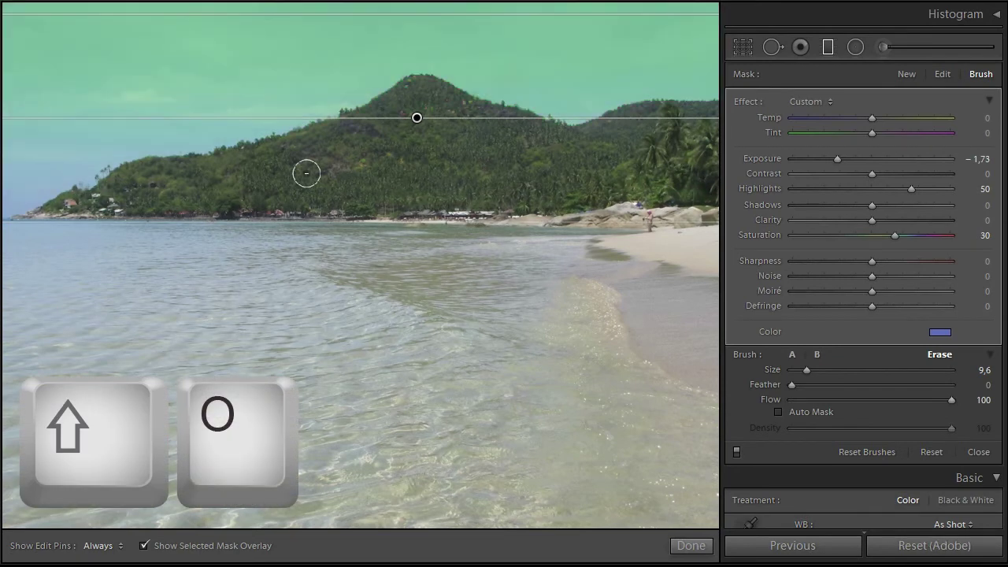
key(shift+o)
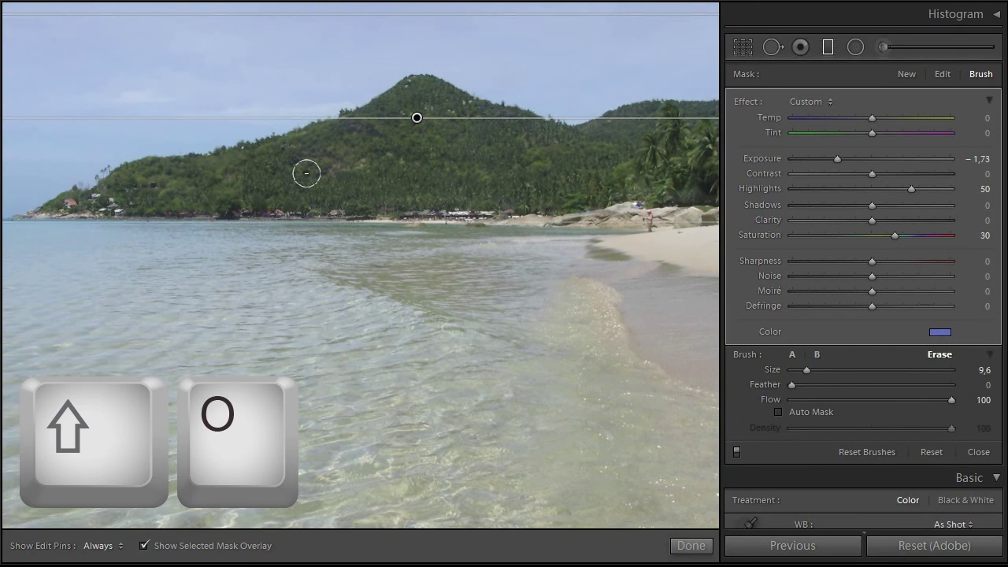
key(shift+o)
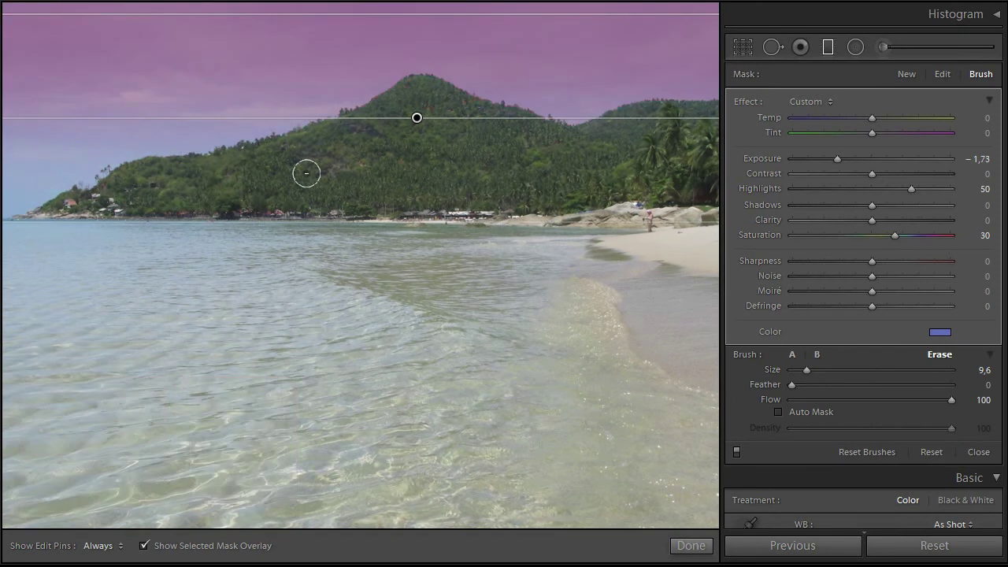
key(o)
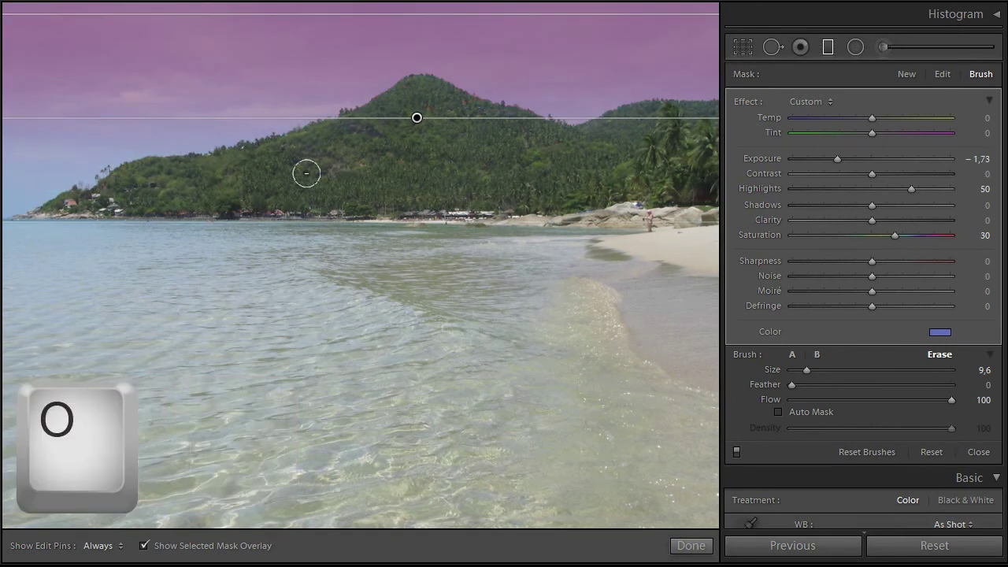
key(o)
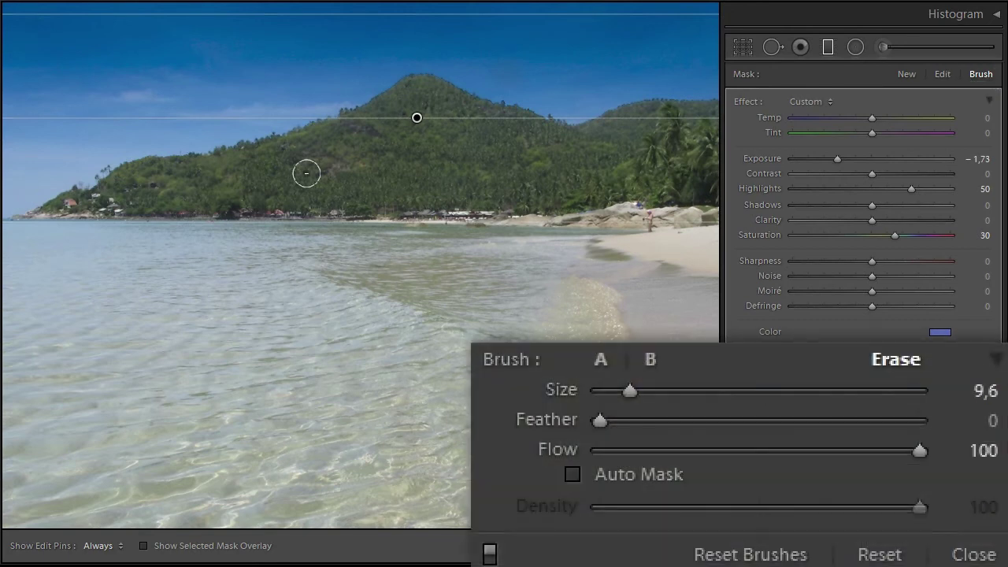
Step: Paint extra darkening into the upper sky with a small, zero-feather Auto Mask brush
click(611, 370)
click(633, 391)
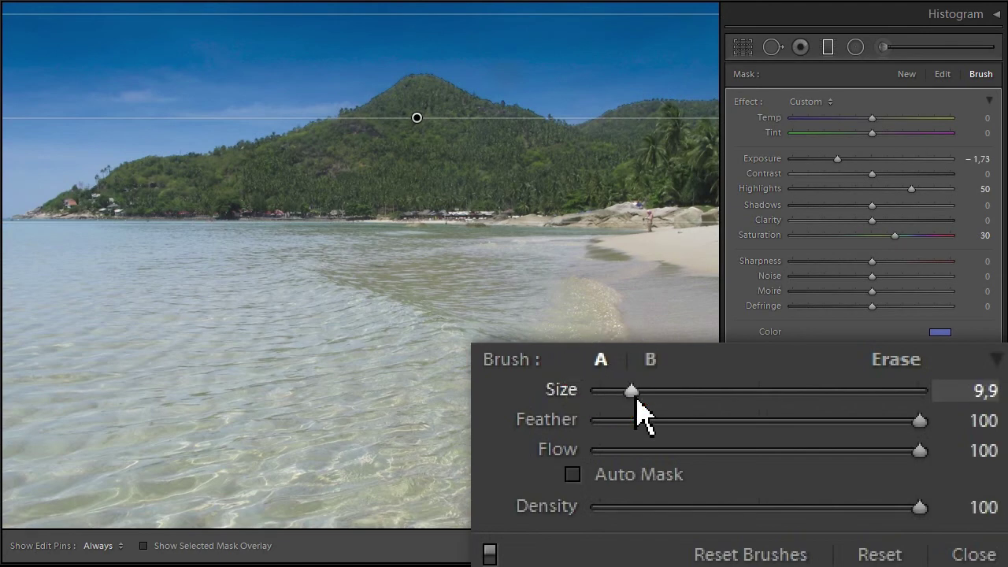
click(601, 420)
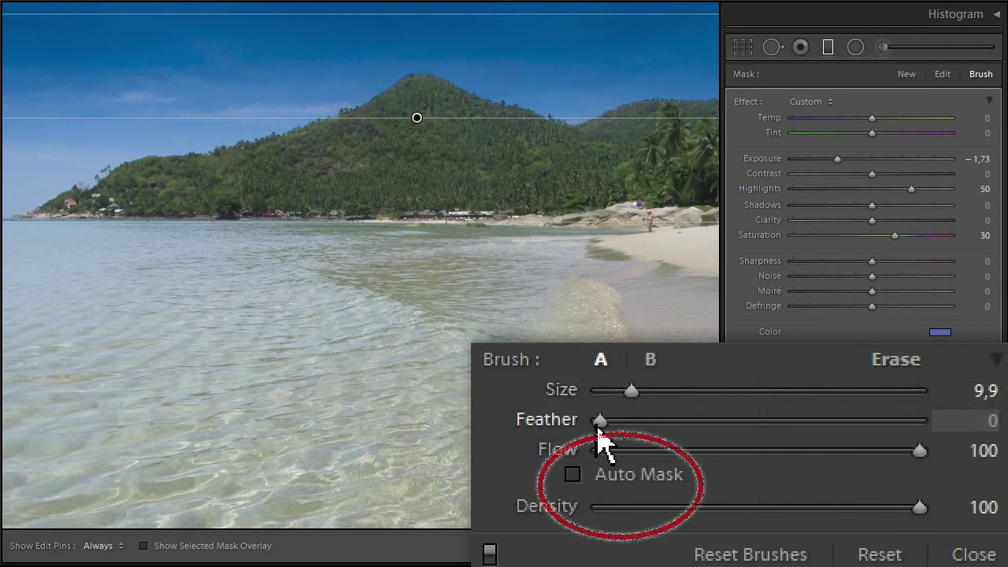
click(572, 474)
key(h)
mouse_move(686, 90)
mouse_down()
mouse_move(552, 104)
mouse_move(426, 56)
mouse_move(225, 124)
mouse_move(155, 119)
mouse_move(250, 76)
mouse_move(432, 47)
mouse_move(700, 60)
mouse_move(474, 52)
mouse_move(159, 94)
mouse_move(119, 128)
mouse_up()
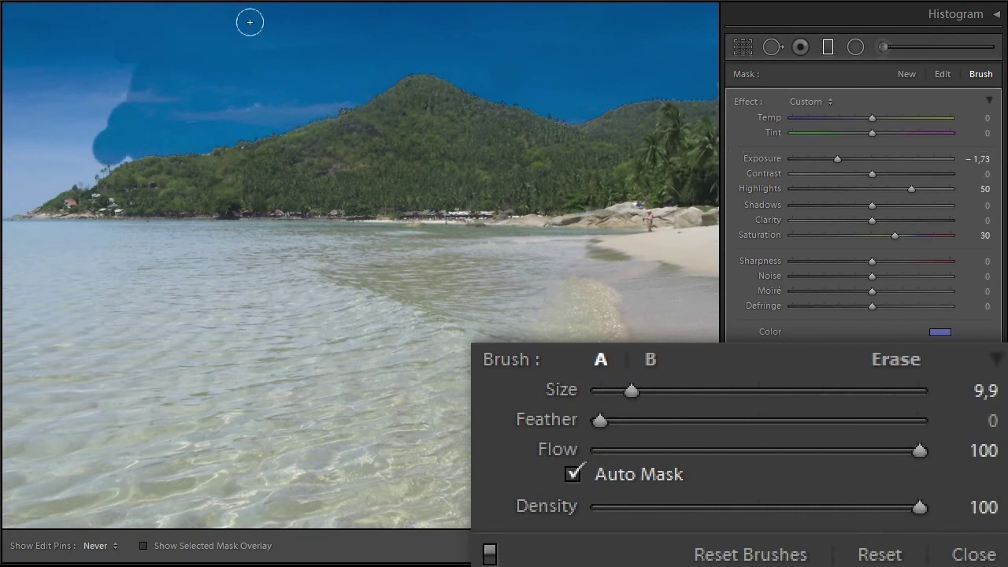
key(h)
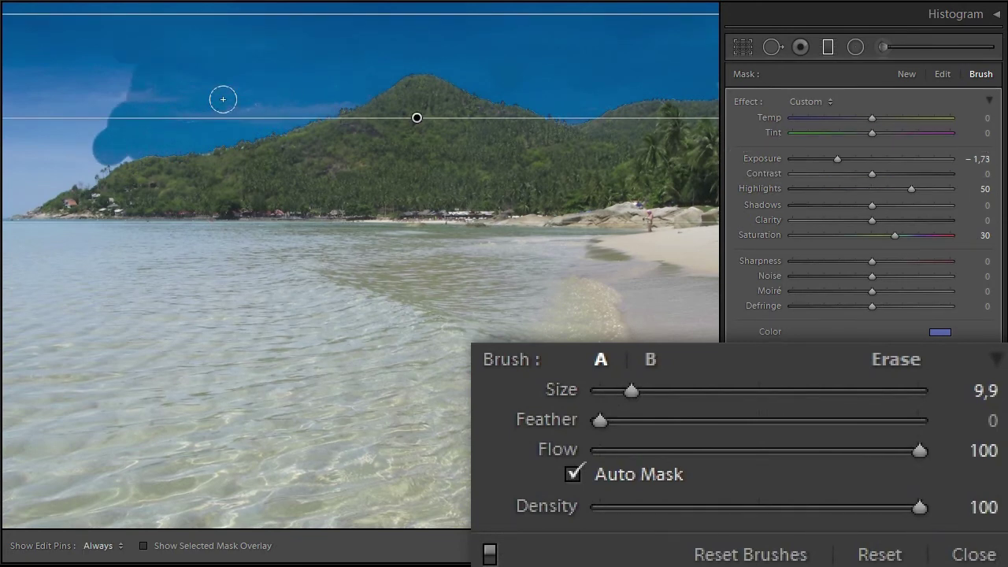
Step: Softly darken the left sky with a brush enlarged to size 23.2, feather 87
click(654, 391)
drag(658, 392, 882, 430)
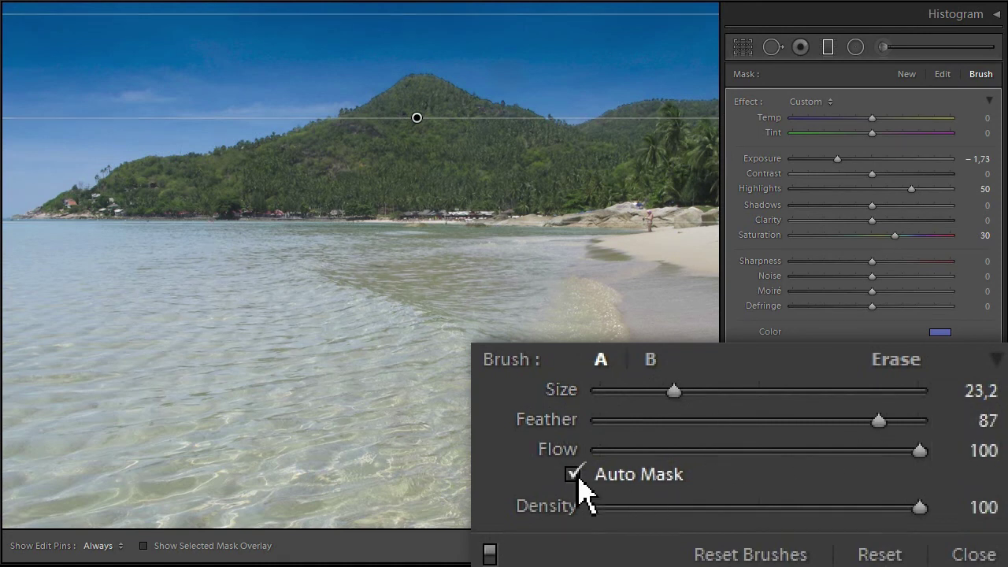
key(h)
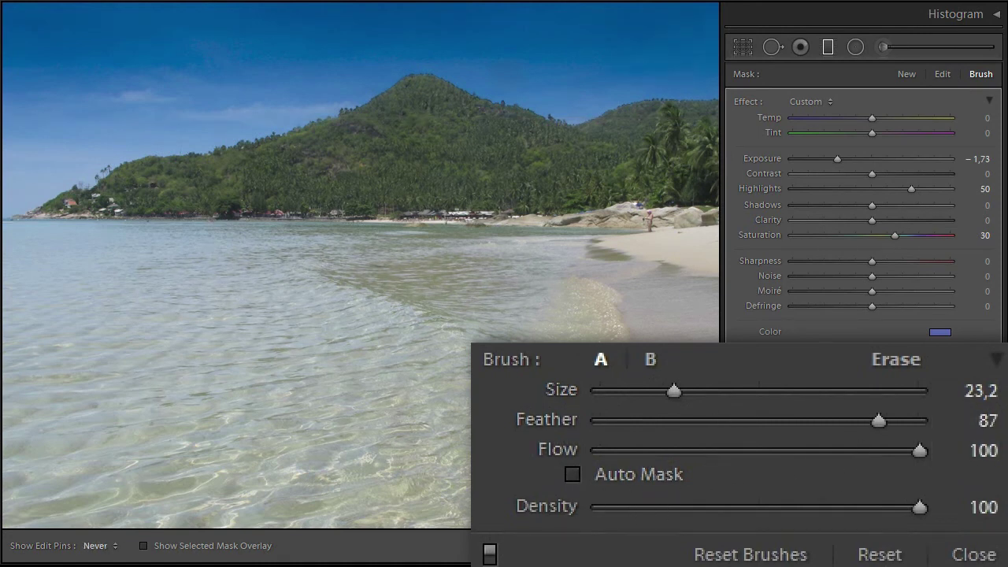
mouse_move(276, 75)
mouse_down()
mouse_move(134, 86)
mouse_move(98, 103)
mouse_move(20, 95)
mouse_up()
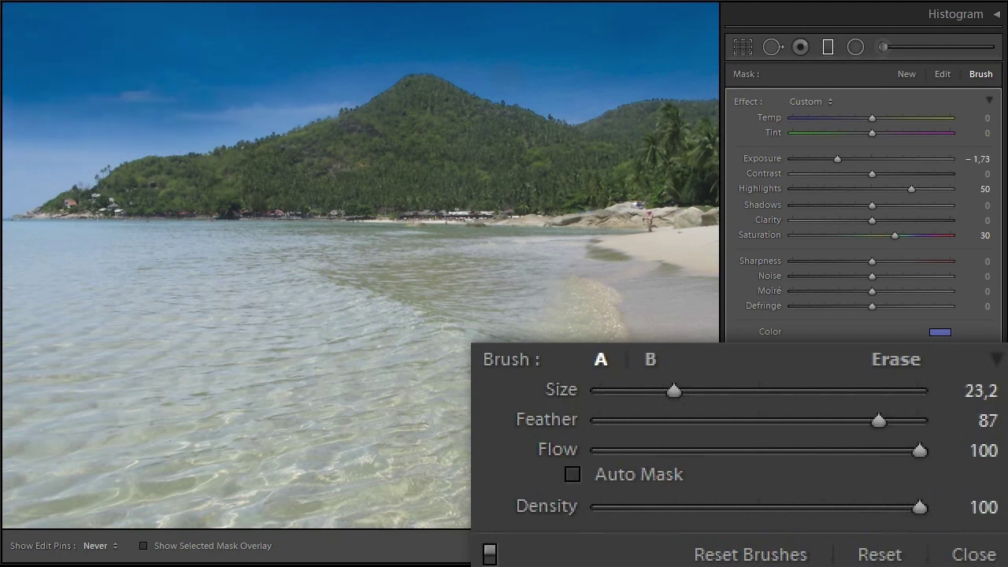
key(h)
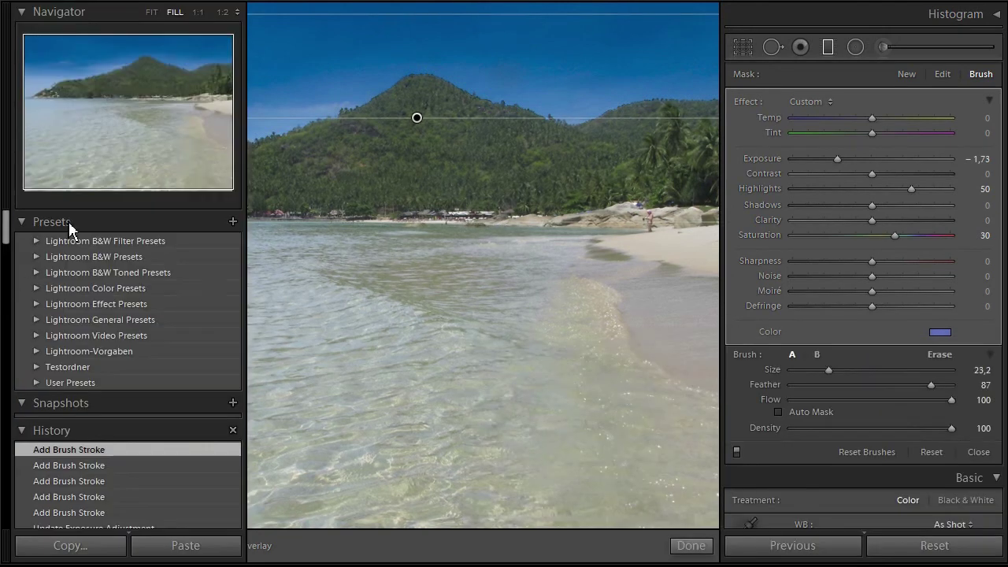
Step: Draw a new graduated filter upward from the bottom over the foreground water
click(153, 13)
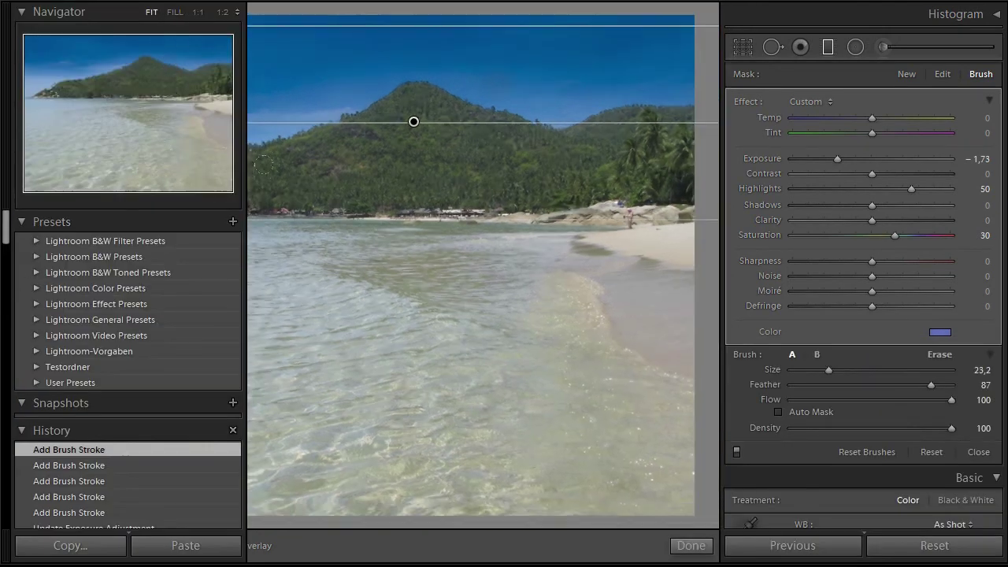
click(907, 78)
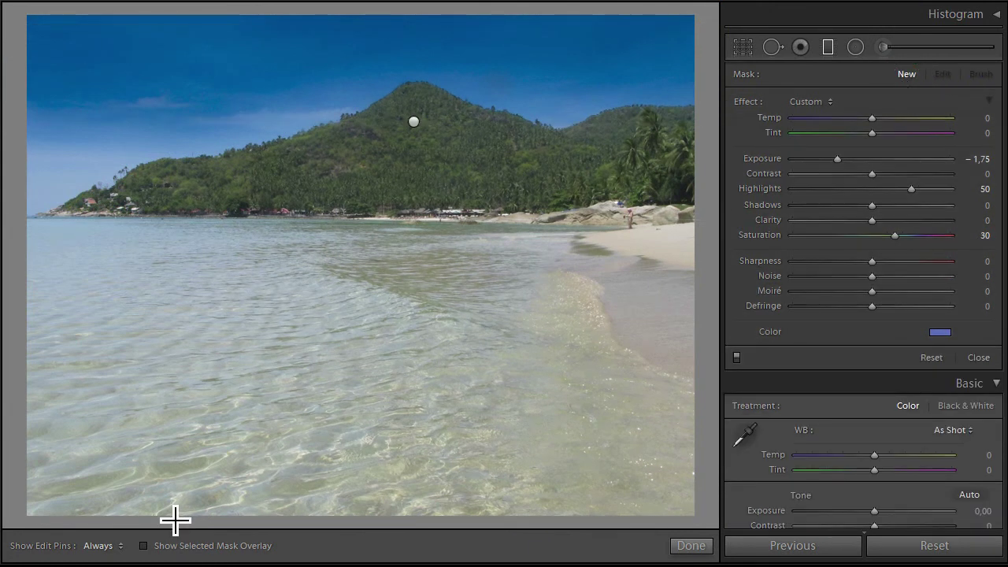
mouse_move(173, 520)
mouse_down()
mouse_move(198, 465)
mouse_move(202, 360)
mouse_move(223, 308)
mouse_move(239, 171)
mouse_up()
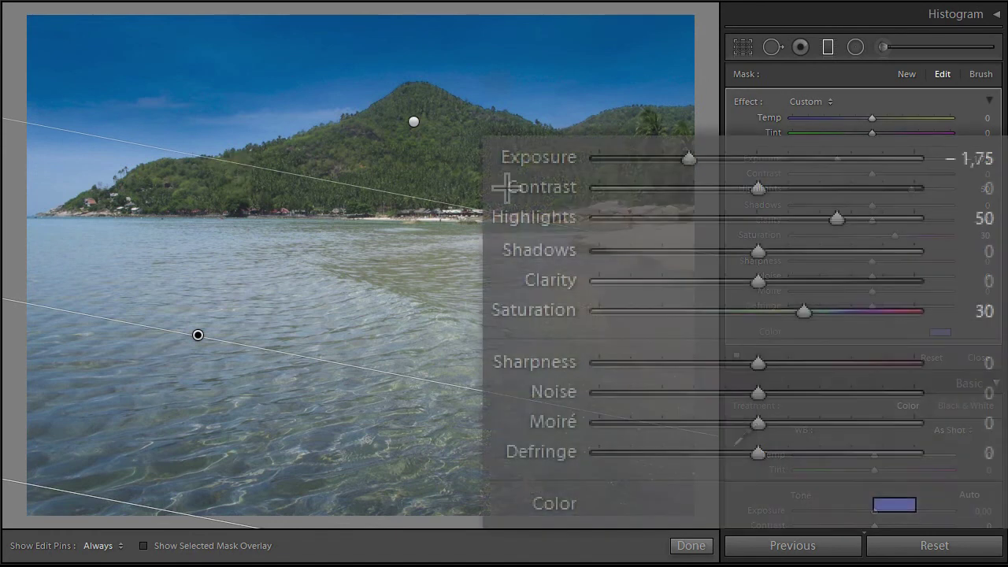
Step: Give the foreground filter exposure −0.86, contrast 39, clarity 40 and no colour tint
drag(713, 167, 729, 176)
mouse_move(812, 191)
mouse_down()
mouse_move(827, 207)
mouse_move(783, 245)
mouse_up()
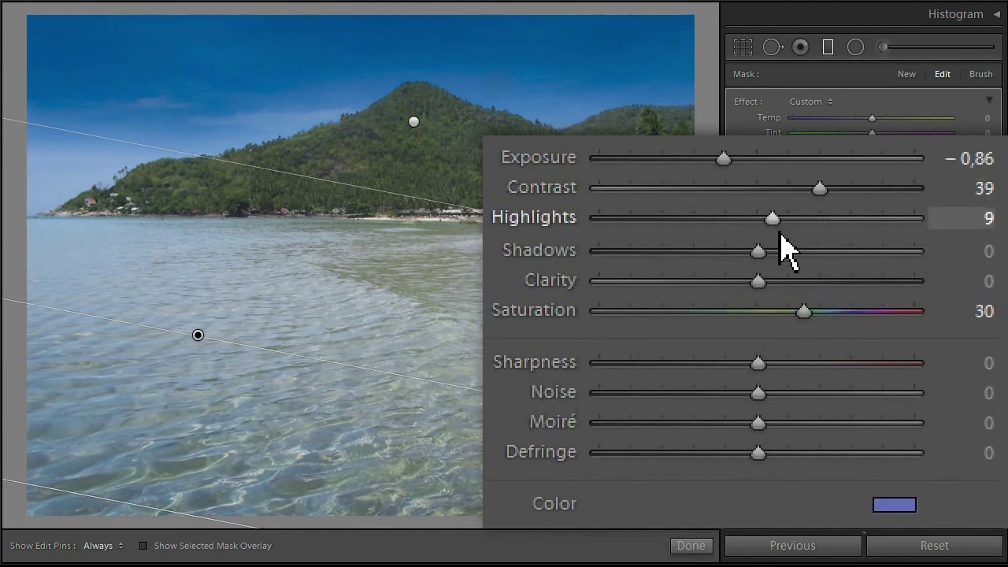
mouse_move(791, 298)
mouse_down()
mouse_move(772, 312)
mouse_move(824, 284)
mouse_up()
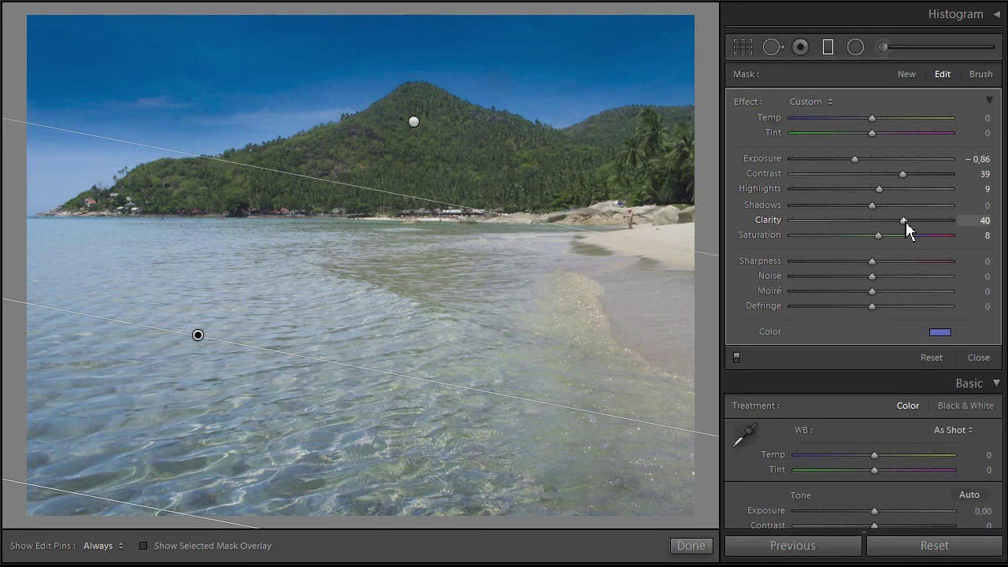
click(941, 333)
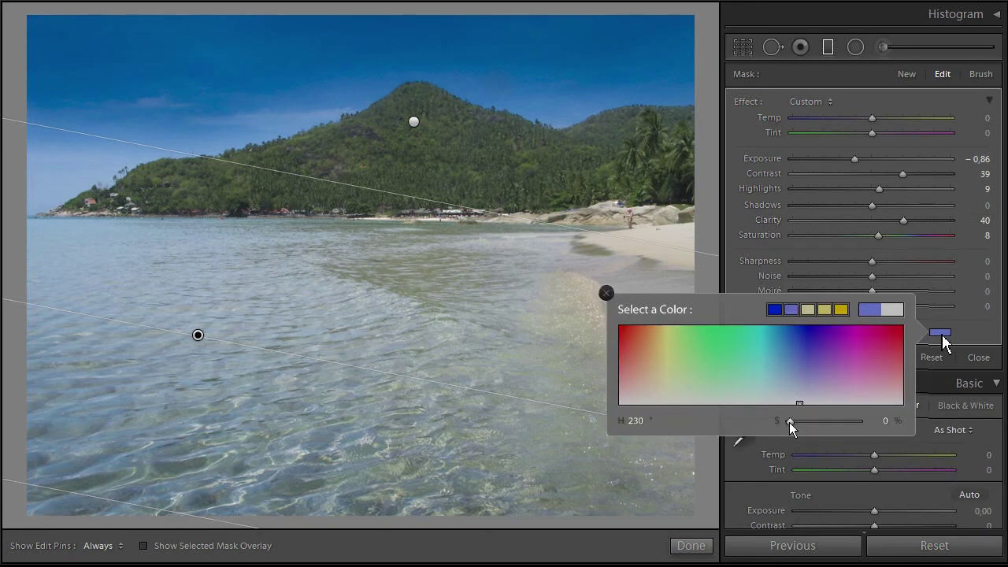
click(975, 335)
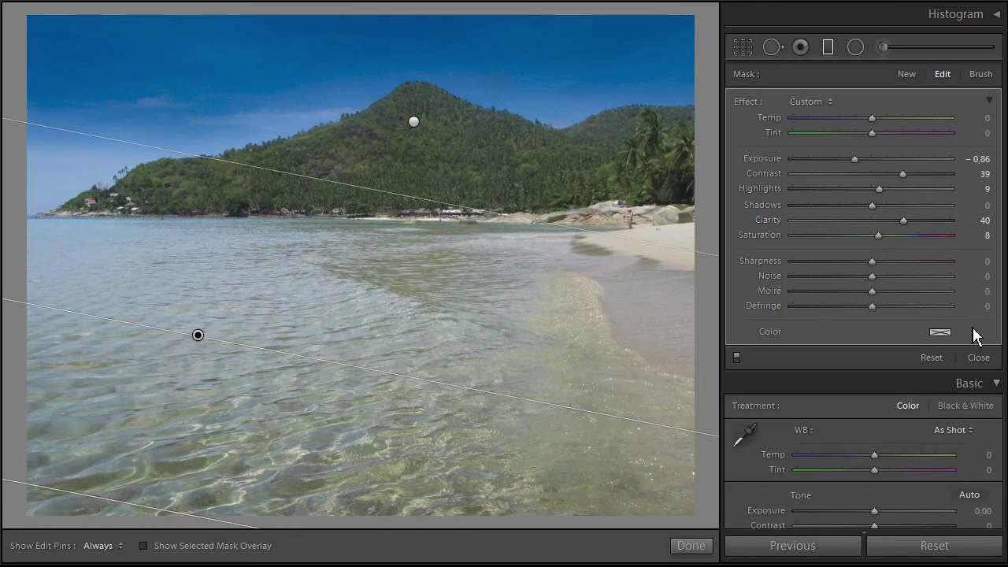
key(Tab)
key(y)
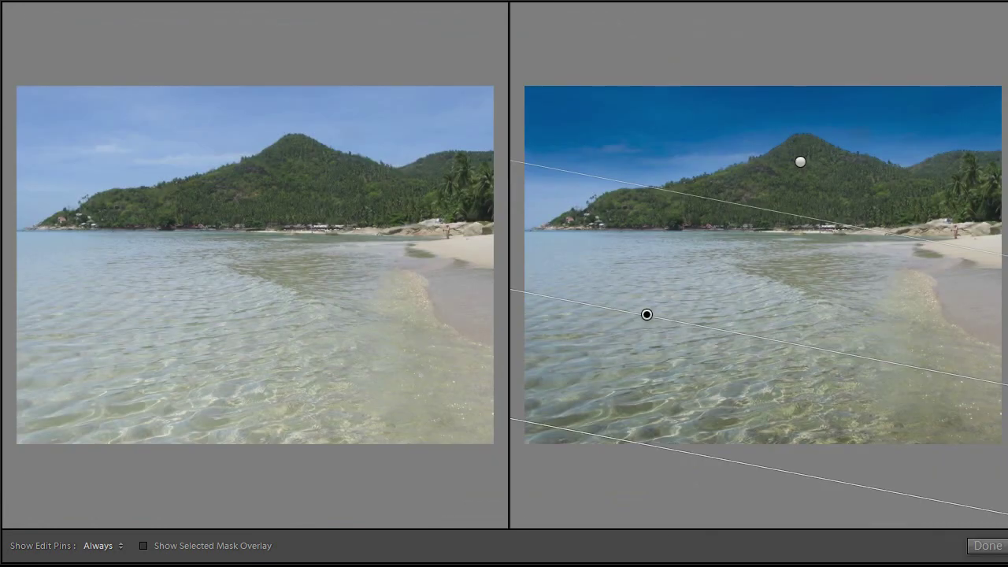